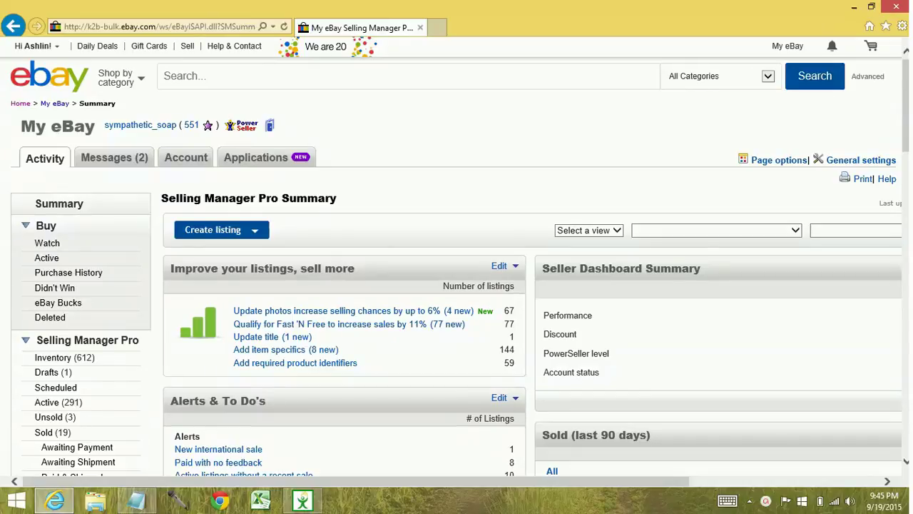
Open the Manage Promotions dashboard from the store management summary
scroll(319, 301, "down", 5)
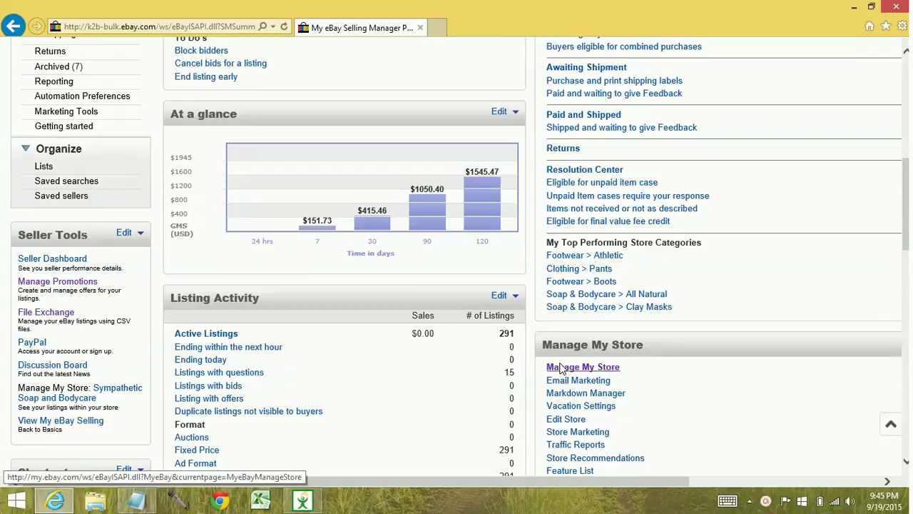
left_click(561, 369)
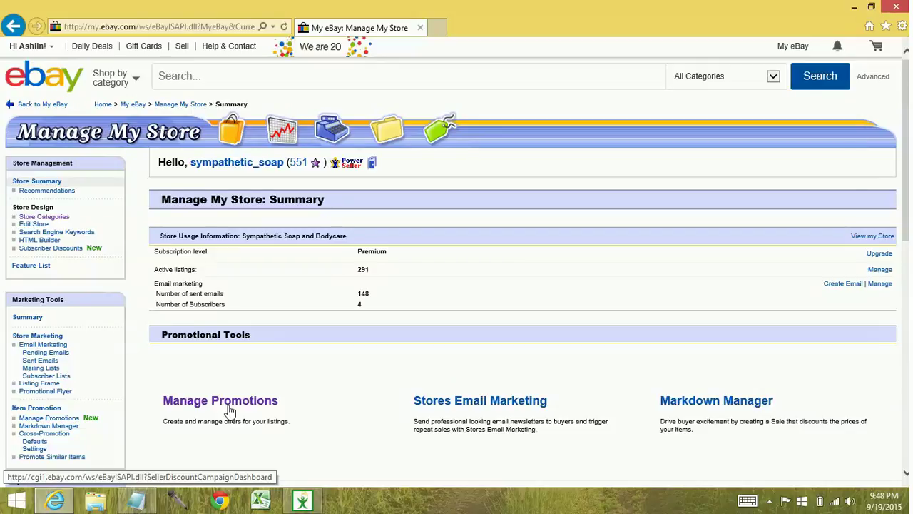
left_click(229, 408)
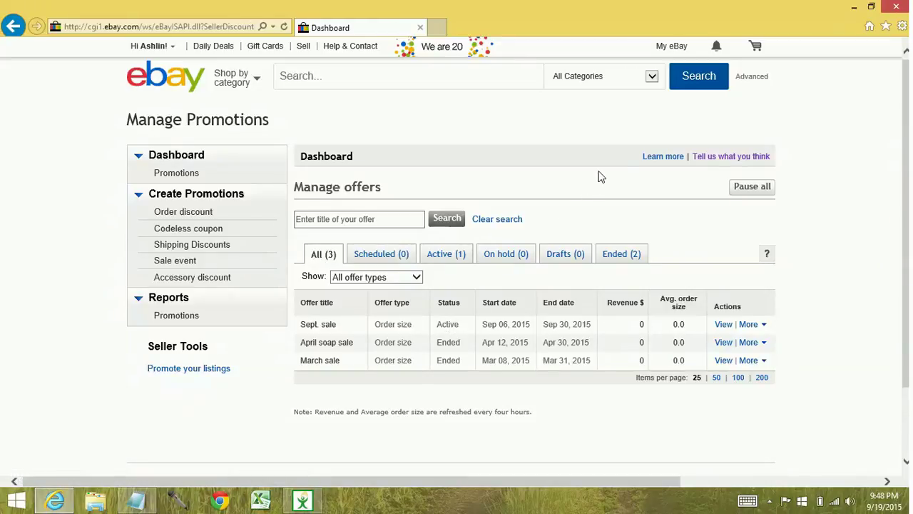
Open the promotions tutorial and read through its five offer types, their examples and the instructions manual section
left_click(651, 157)
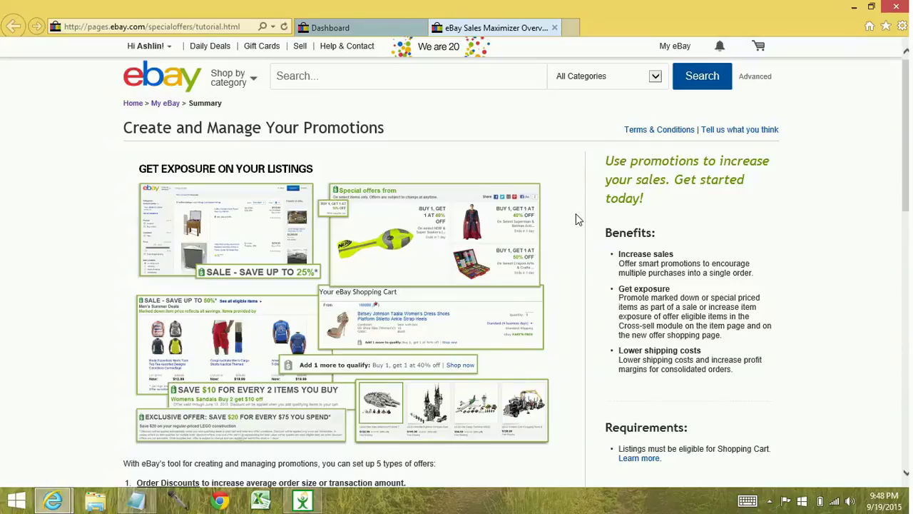
scroll(575, 219, "down", 4)
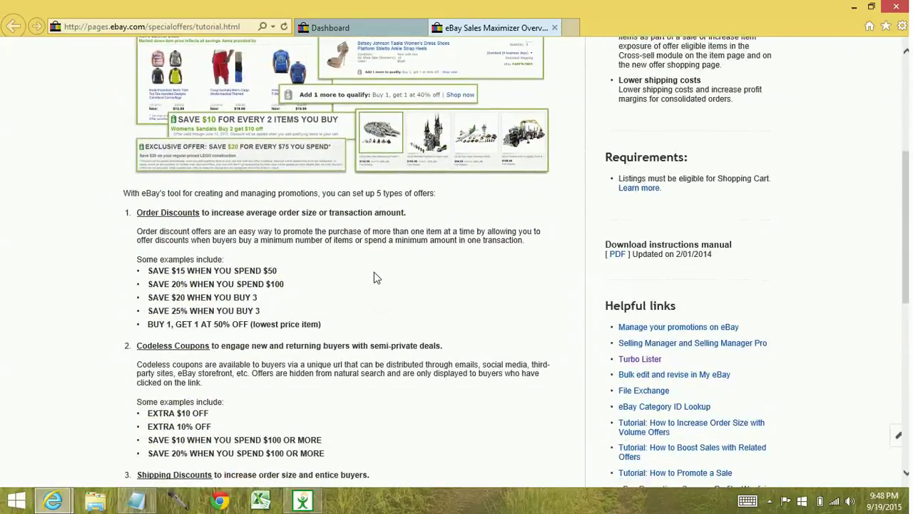
scroll(151, 246, "down", 4)
scroll(151, 246, "down", 1)
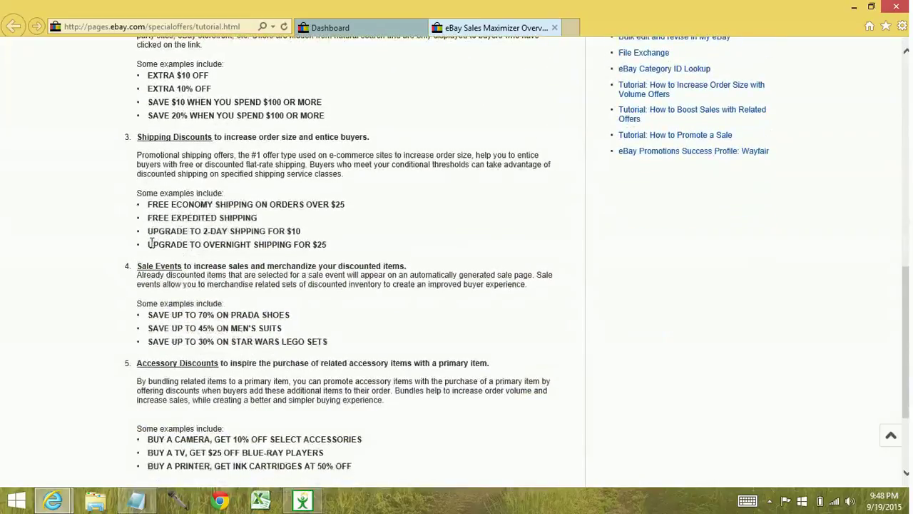
scroll(152, 242, "down", 2)
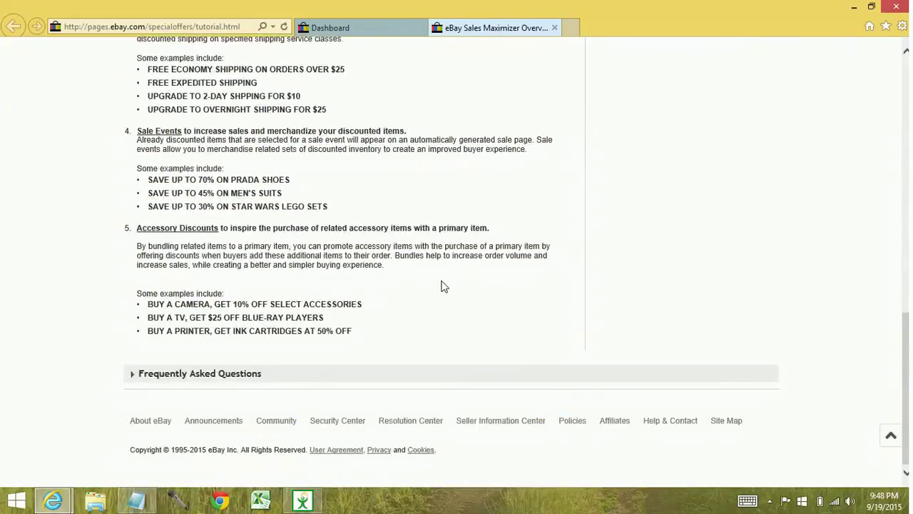
scroll(443, 286, "up", 5)
scroll(443, 286, "up", 3)
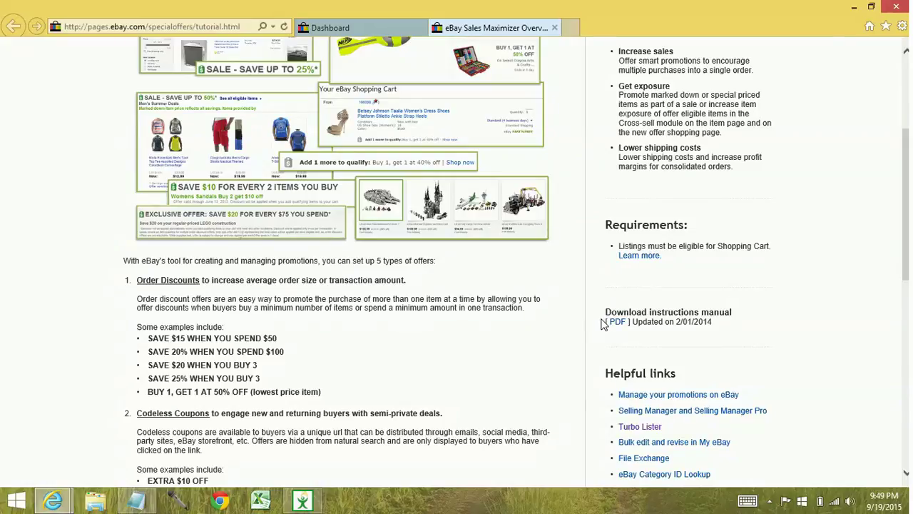
scroll(603, 325, "up", 3)
Return to the promotions dashboard and examine the order discount form's conditions and discount options
left_click(359, 30)
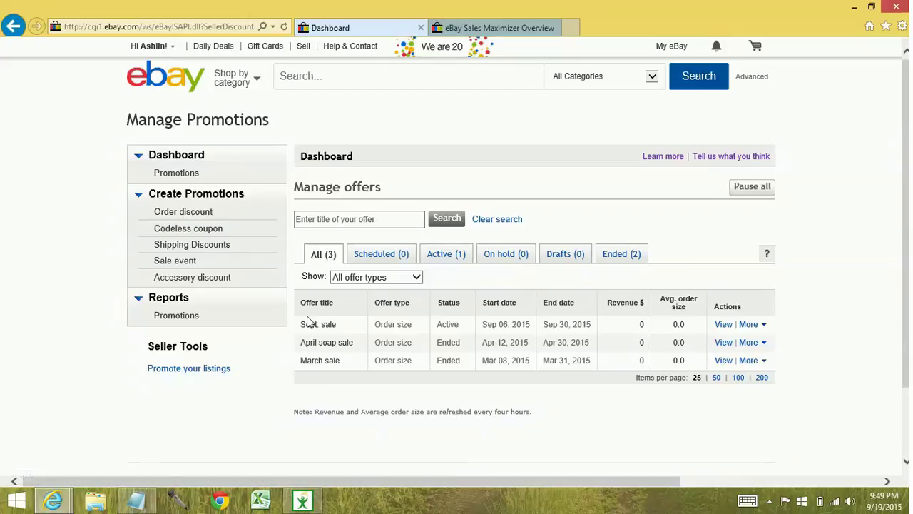
left_click(141, 217)
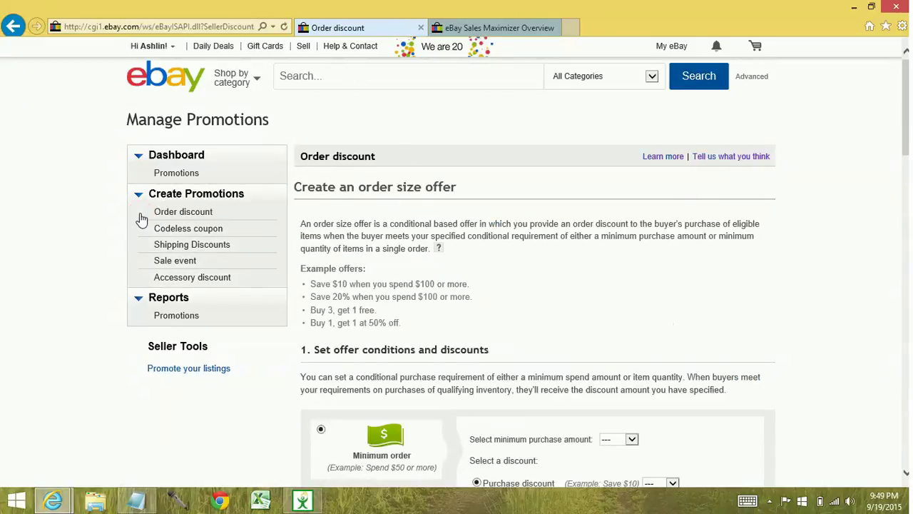
scroll(224, 257, "down", 3)
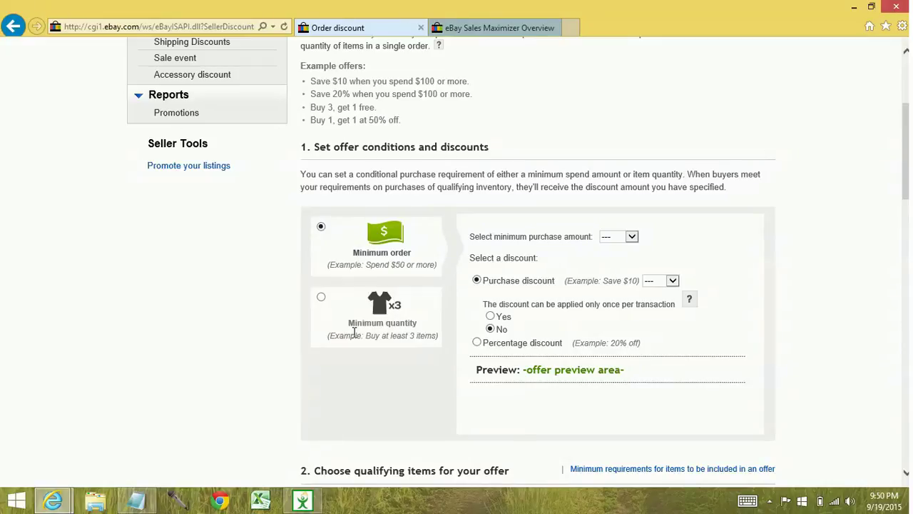
Open the codeless coupon form and examine its targeted offer conditions and discount settings
scroll(131, 270, "up", 4)
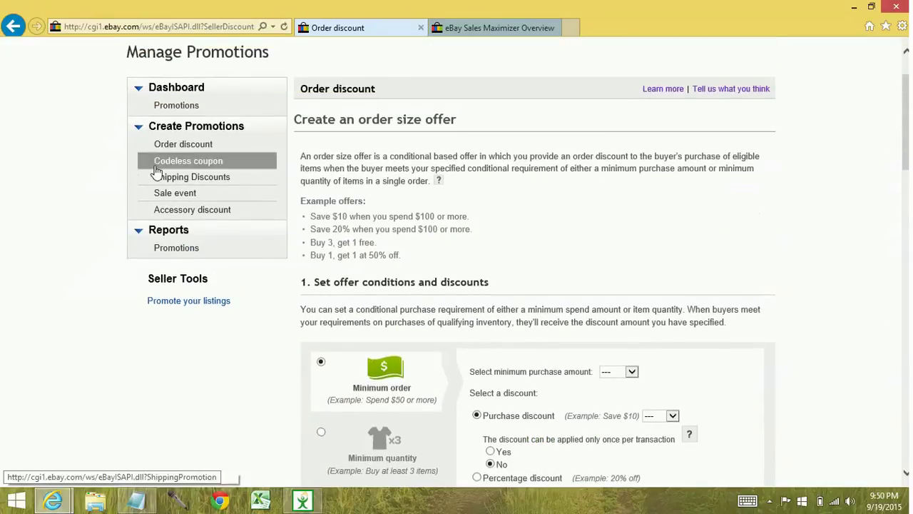
left_click(161, 162)
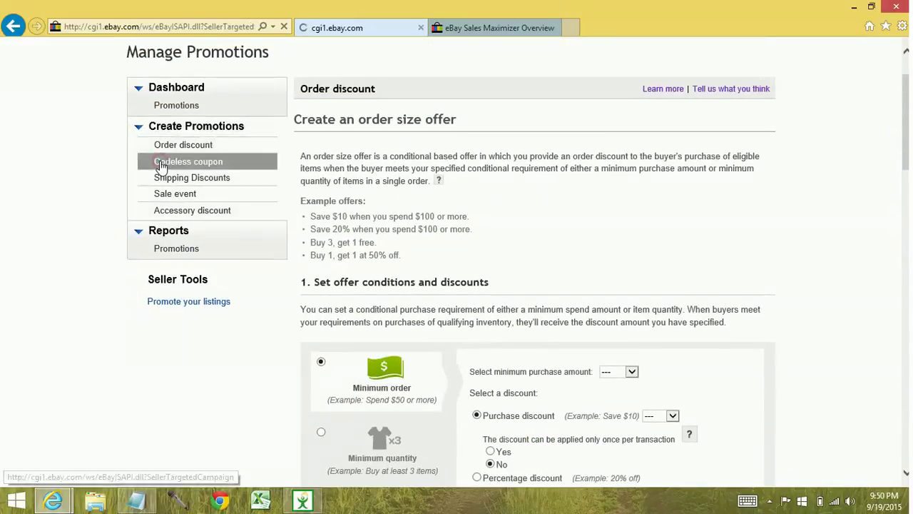
scroll(31, 275, "down", 3)
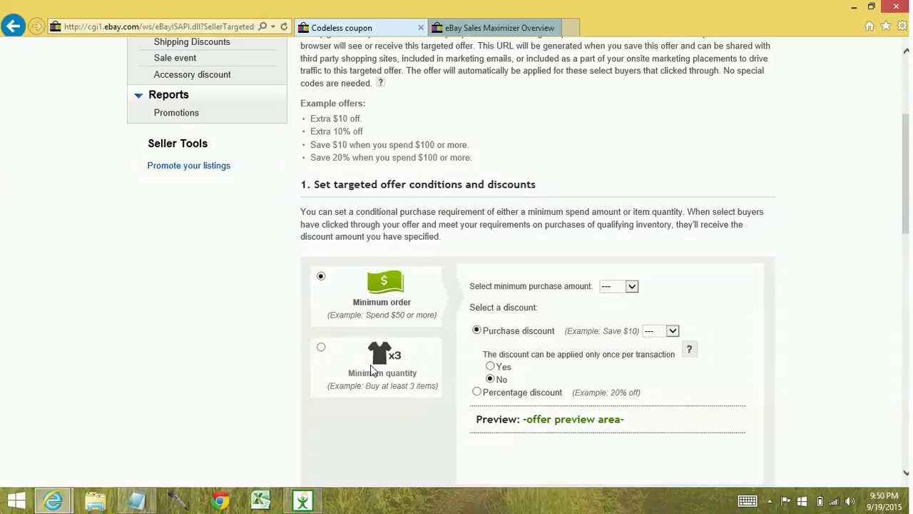
Open the shipping discounts form and examine its order conditions, promotional shipping methods and costs
scroll(417, 368, "up", 3)
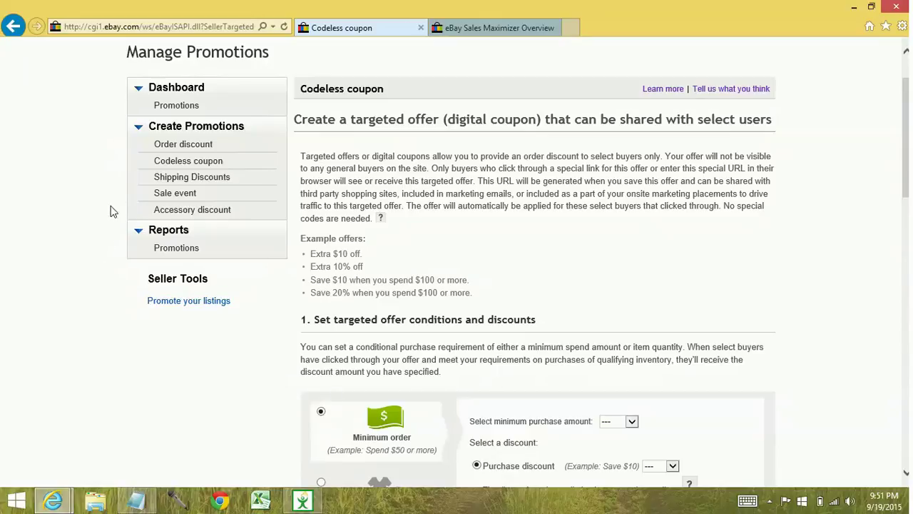
left_click(152, 178)
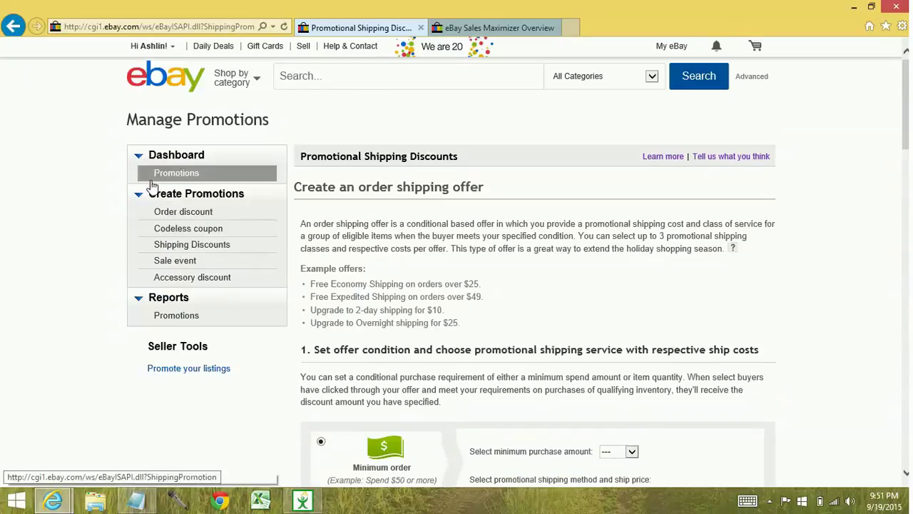
scroll(189, 337, "down", 1)
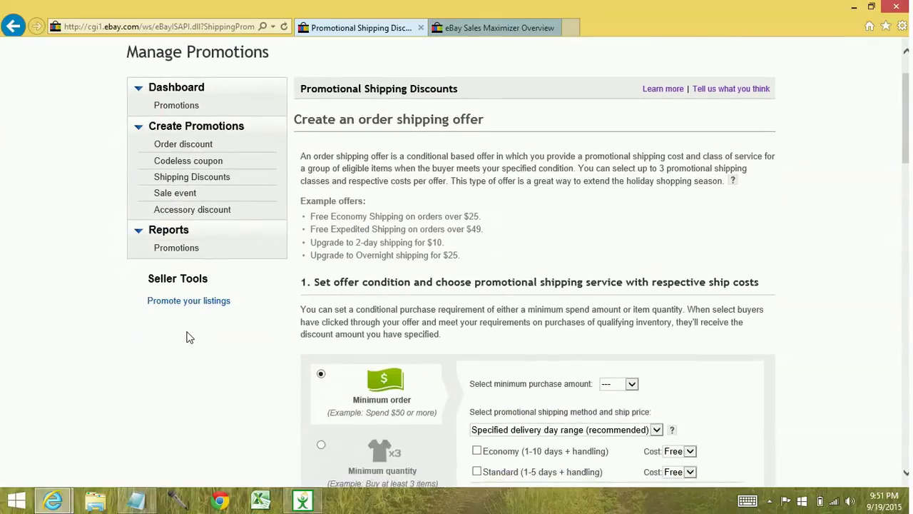
scroll(189, 338, "down", 1)
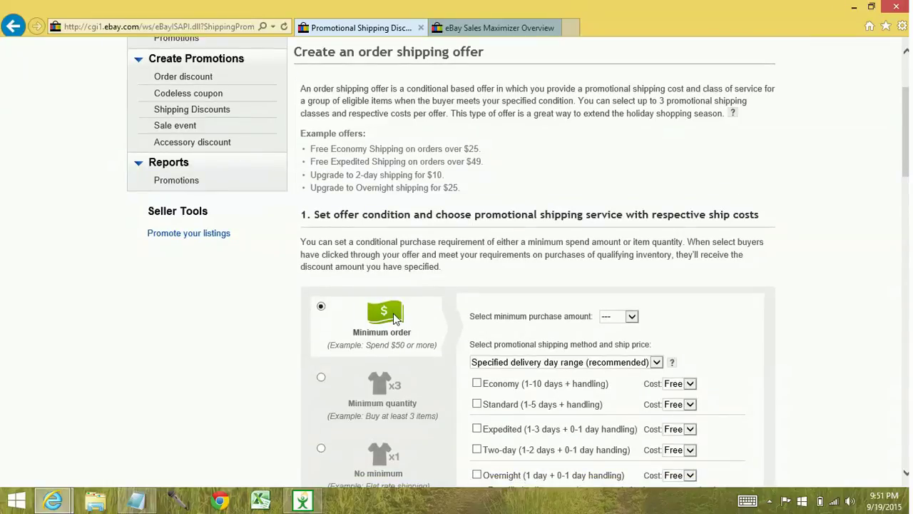
scroll(375, 379, "down", 1)
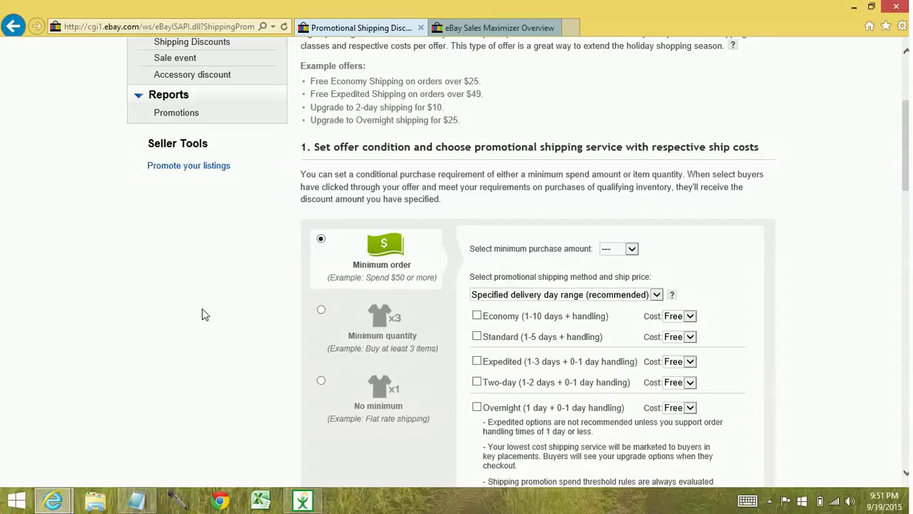
Open the sale event form and set the sale percentage to save up to 10%
scroll(200, 309, "up", 3)
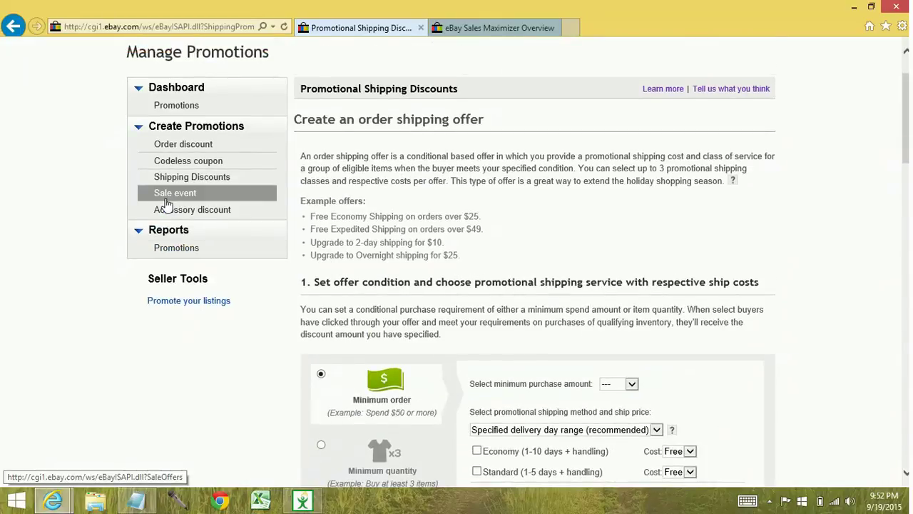
left_click(165, 201)
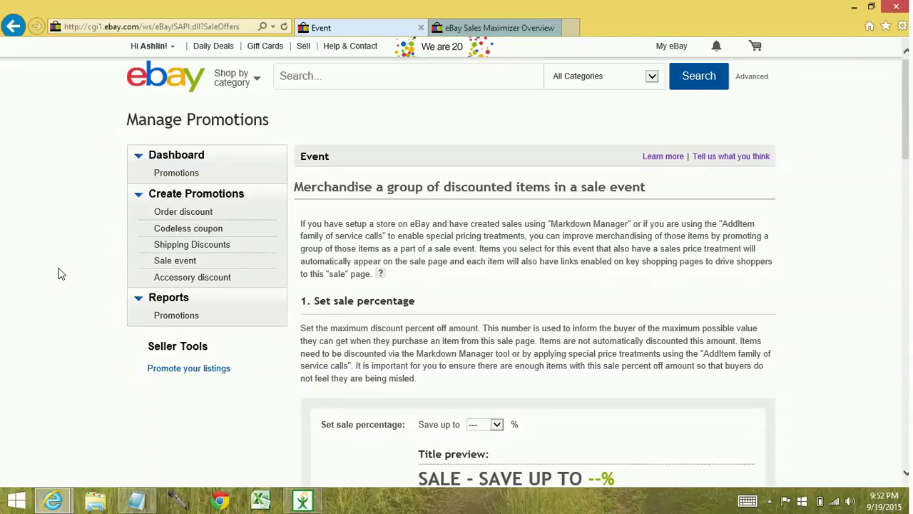
scroll(60, 274, "down", 6)
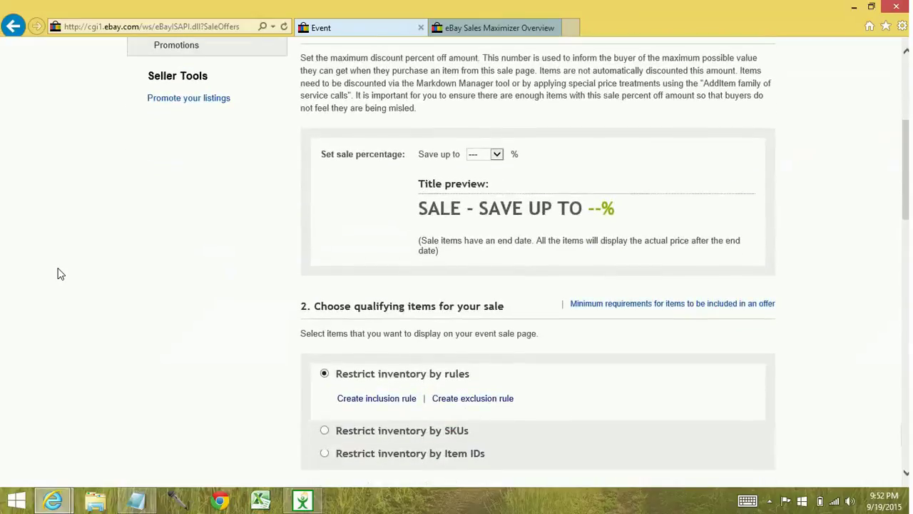
left_click(490, 155)
left_click(485, 179)
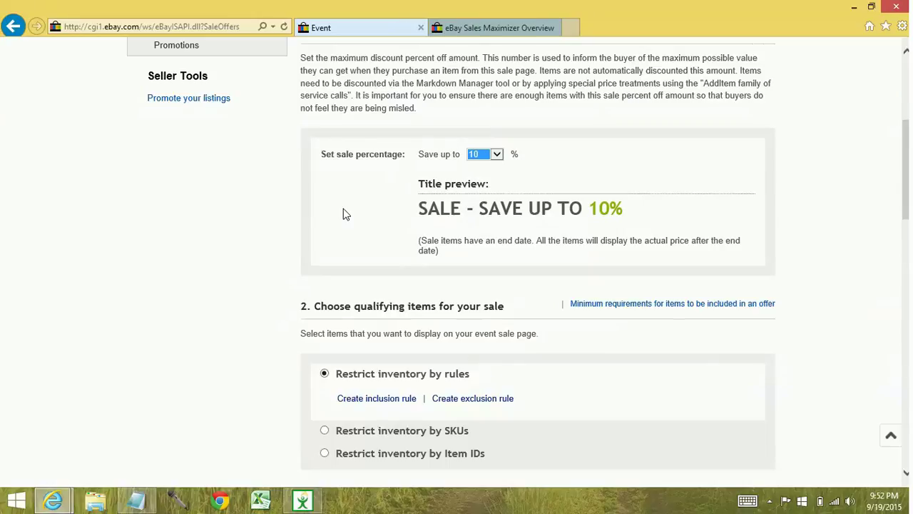
Review the sale event introduction about merchandising items discounted with Markdown Manager
scroll(343, 214, "up", 3)
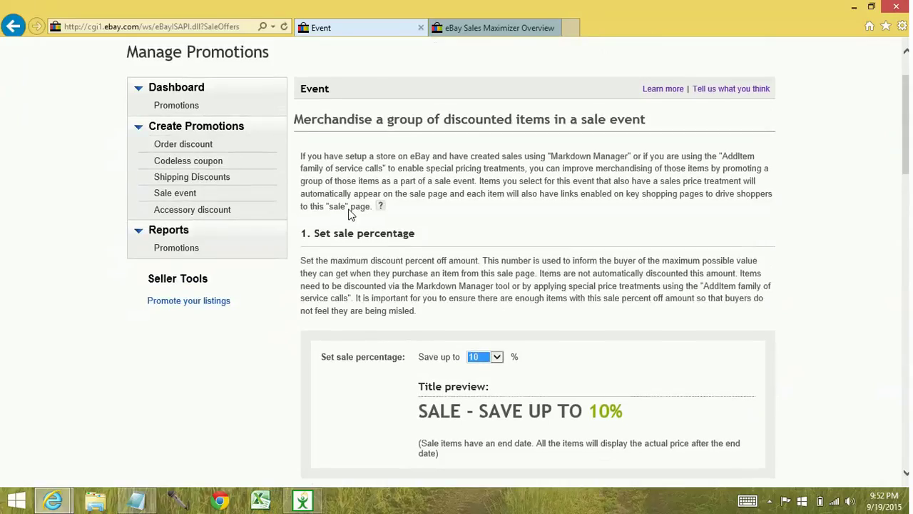
left_click_drag(300, 155, 500, 164)
left_click(500, 165)
Open the accessory discount page and examine its bulk upload instructions, date and calculation fields, and advanced related item offer links
left_click(223, 211)
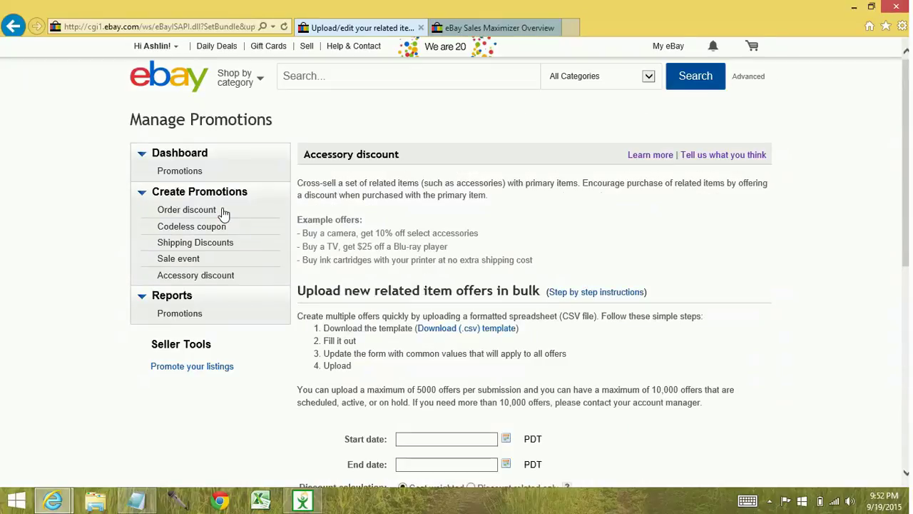
scroll(367, 221, "down", 1)
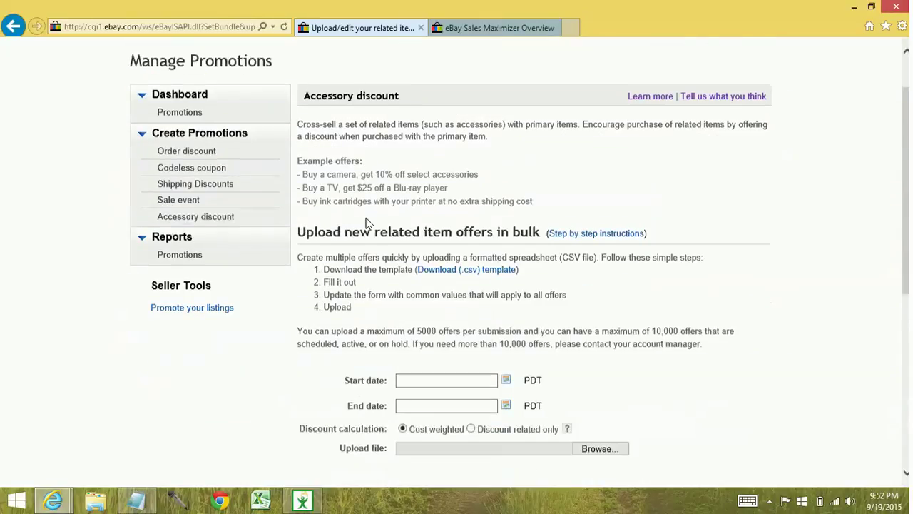
scroll(367, 222, "down", 1)
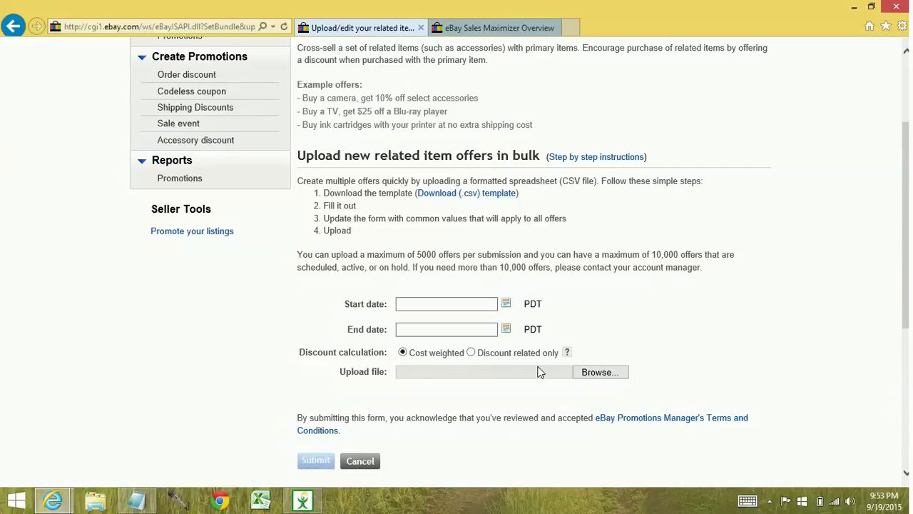
scroll(539, 373, "down", 3)
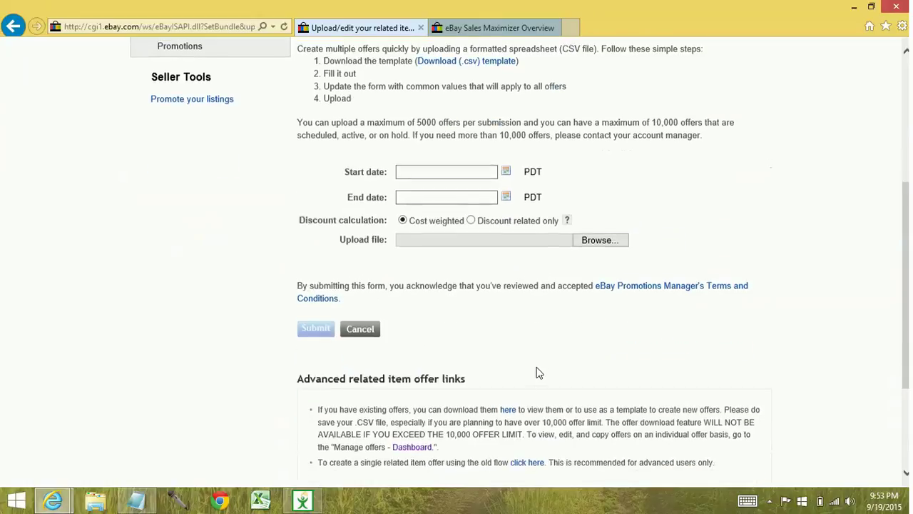
scroll(539, 373, "up", 2)
scroll(539, 373, "up", 3)
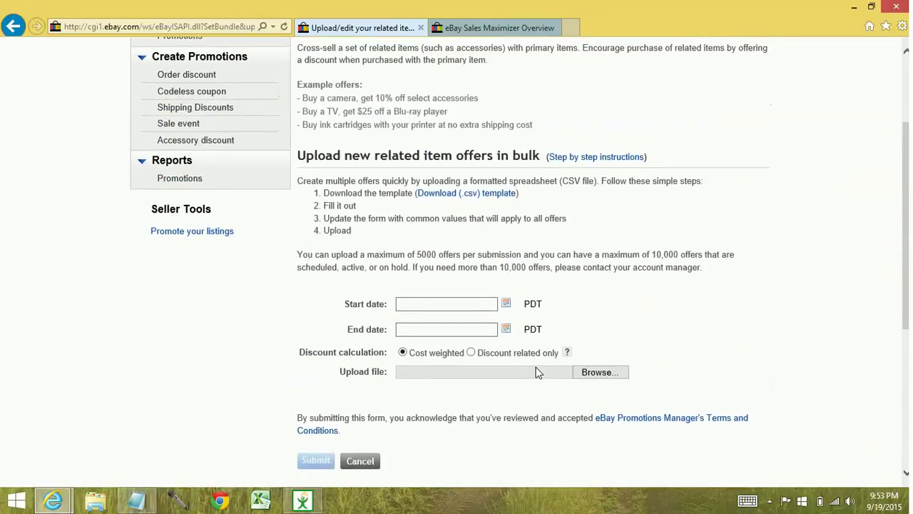
scroll(538, 372, "down", 1)
scroll(538, 373, "down", 1)
scroll(538, 373, "down", 4)
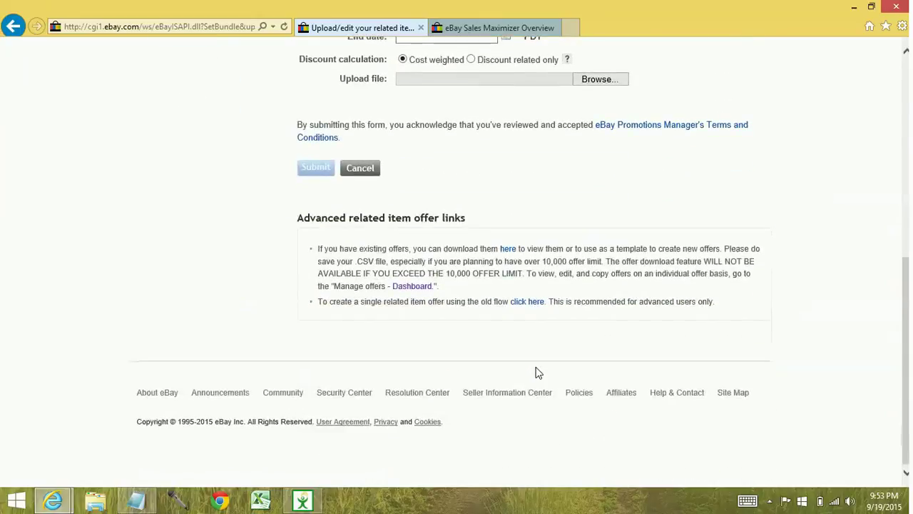
scroll(538, 373, "up", 6)
scroll(538, 373, "up", 1)
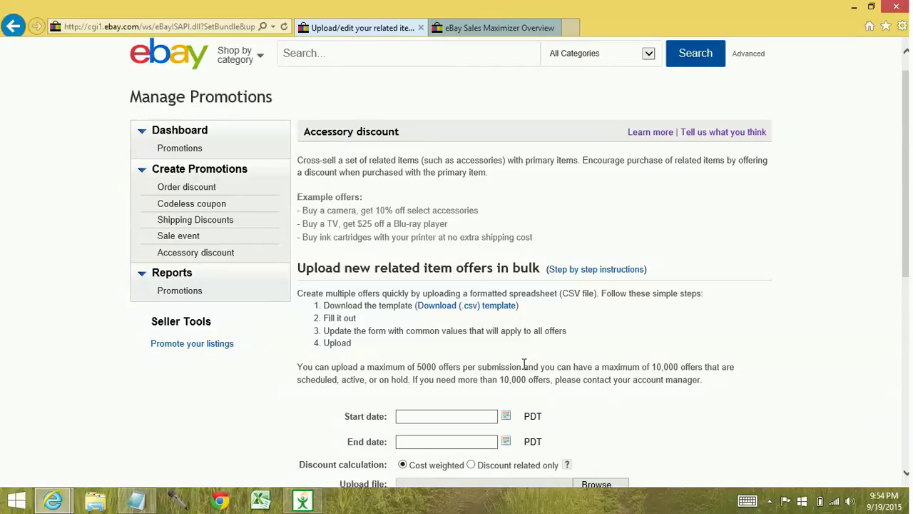
View the Sept. sale offer's details from the promotions list and return to the dashboard
left_click(193, 146)
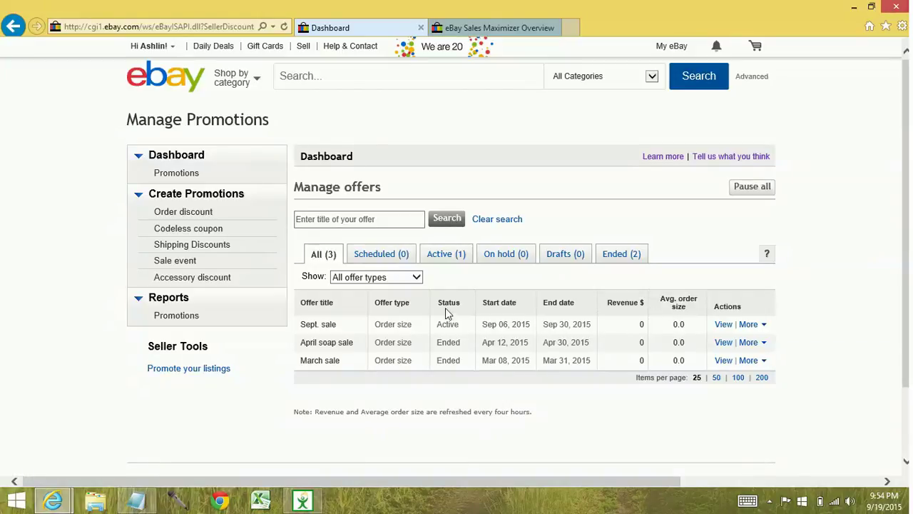
left_click(724, 324)
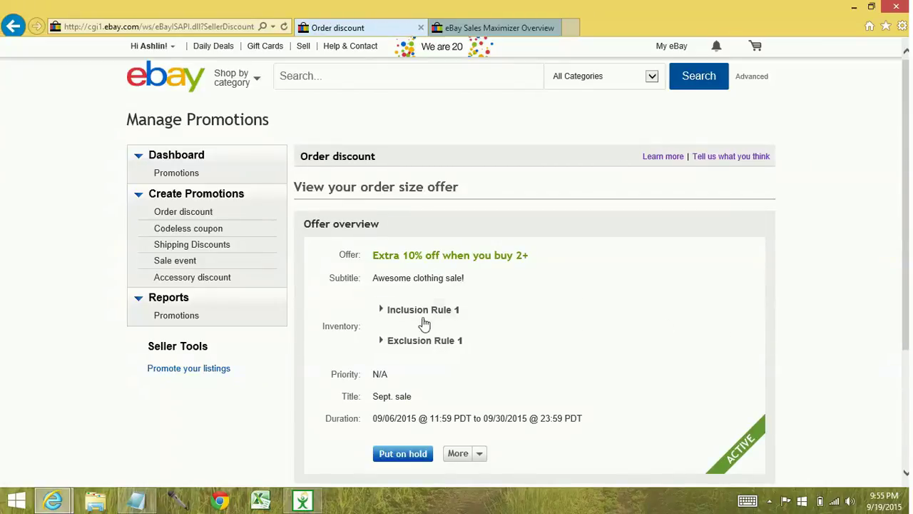
left_click(13, 33)
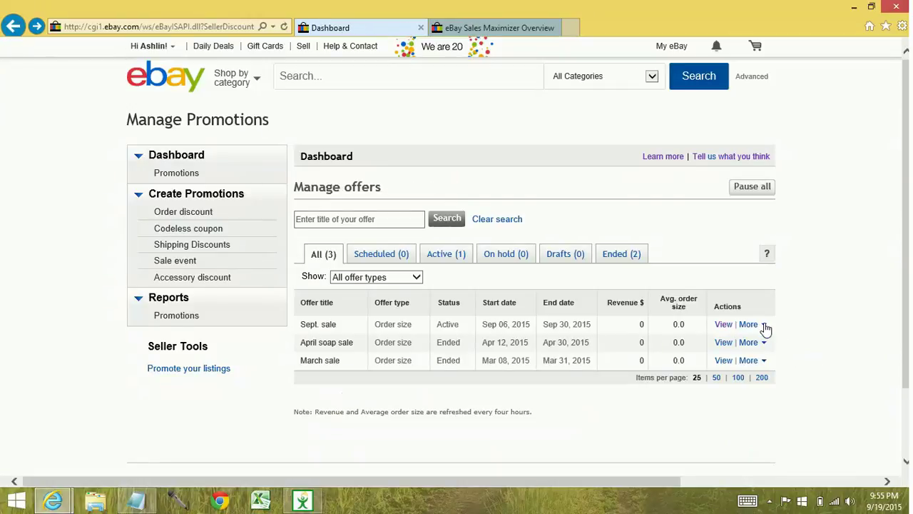
Open the Sept. sale offer for editing, review its conditions, qualifying items, description, schedule and picture sections, and return to the promotions dashboard
left_click(762, 326)
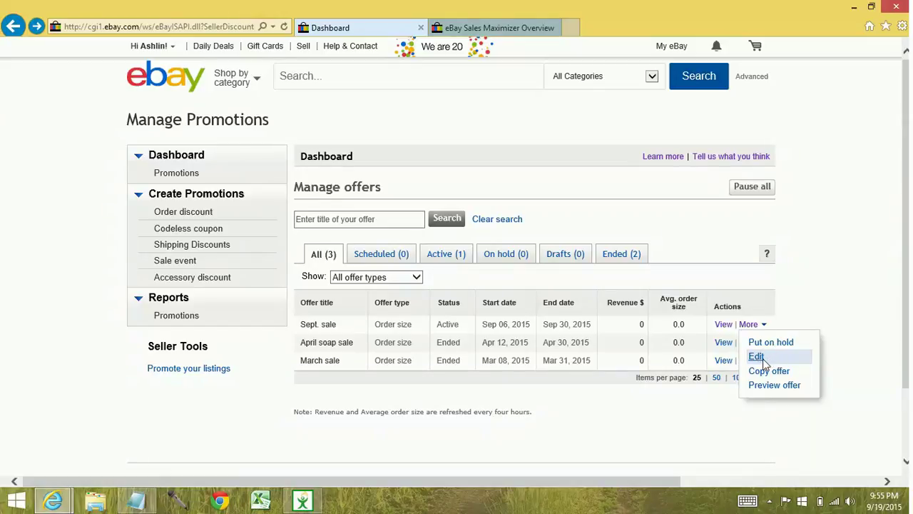
left_click(755, 358)
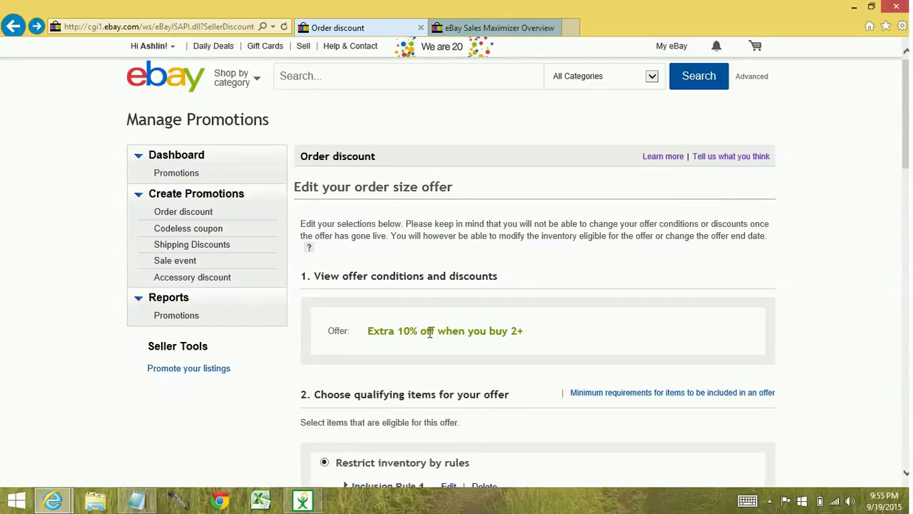
scroll(430, 331, "down", 1)
scroll(430, 331, "down", 1)
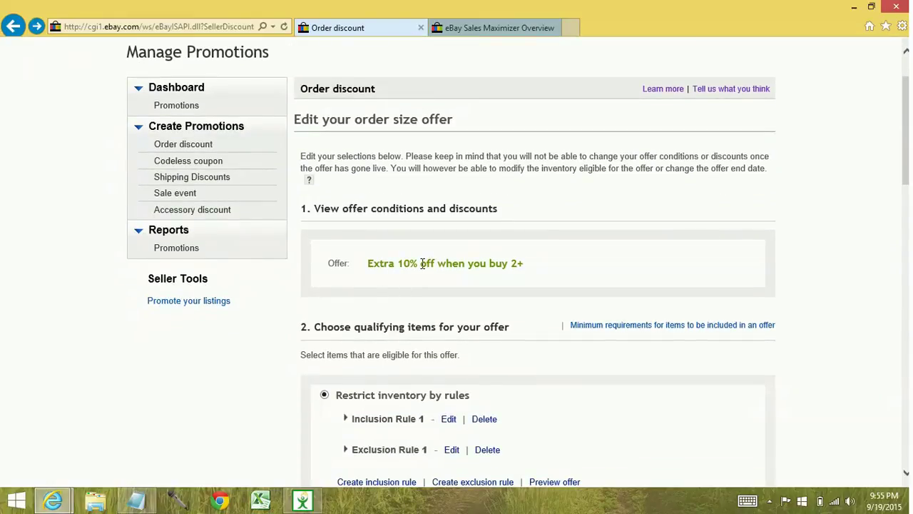
scroll(378, 410, "down", 3)
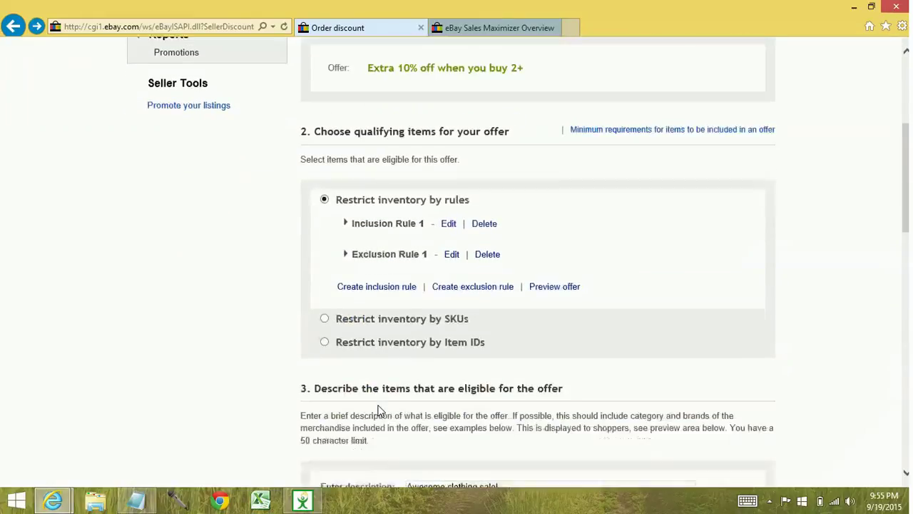
scroll(378, 411, "down", 2)
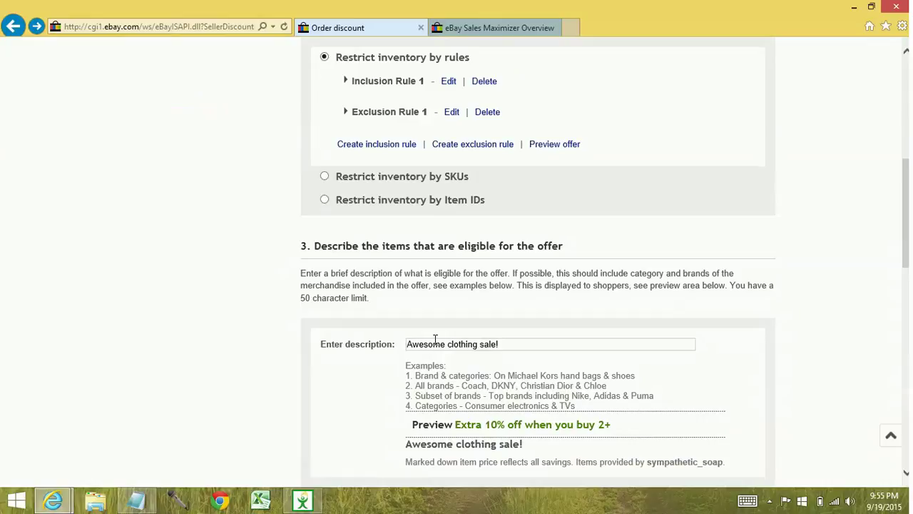
scroll(446, 342, "down", 5)
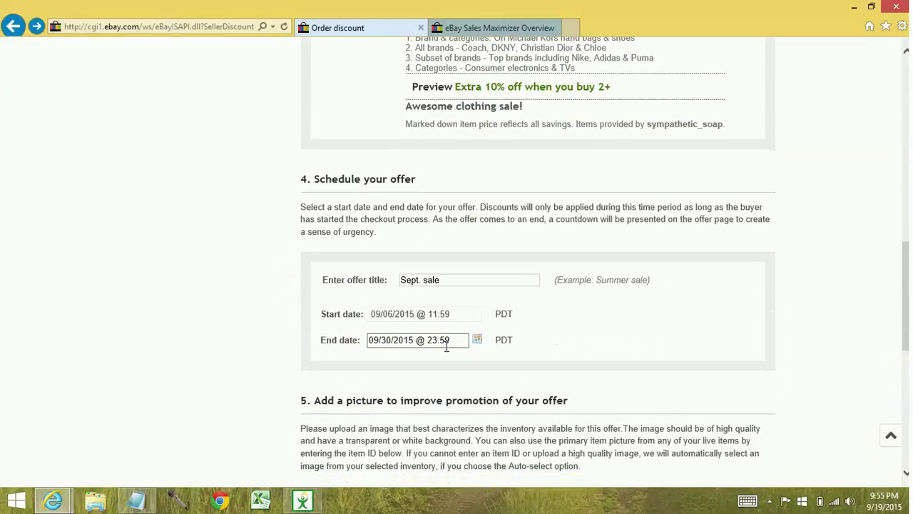
scroll(447, 346, "down", 4)
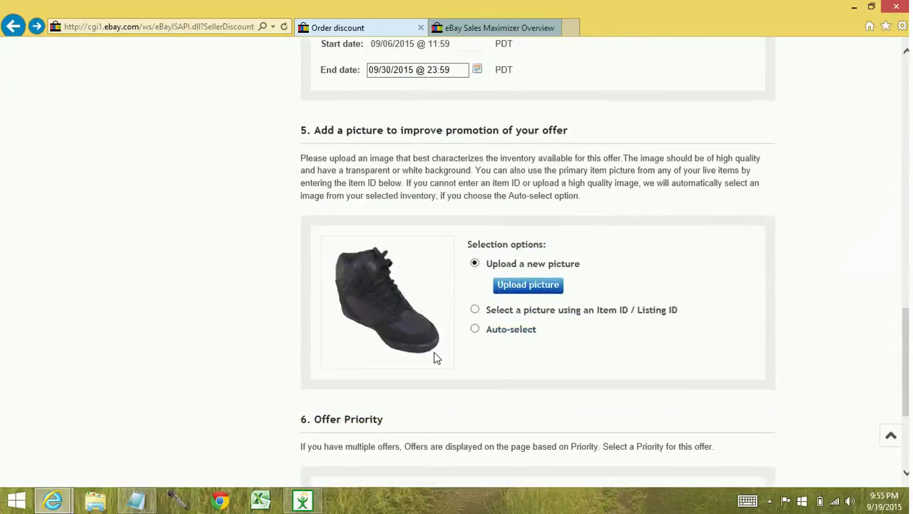
scroll(433, 352, "up", 15)
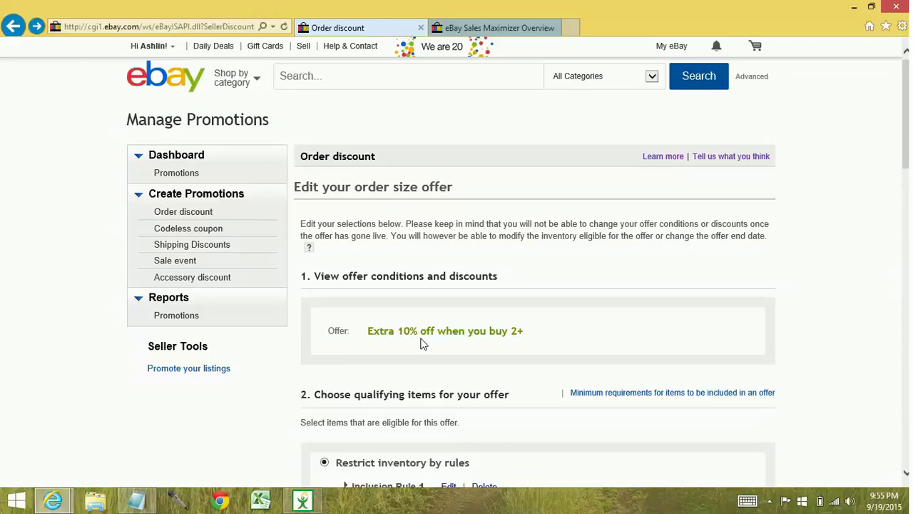
left_click(13, 27)
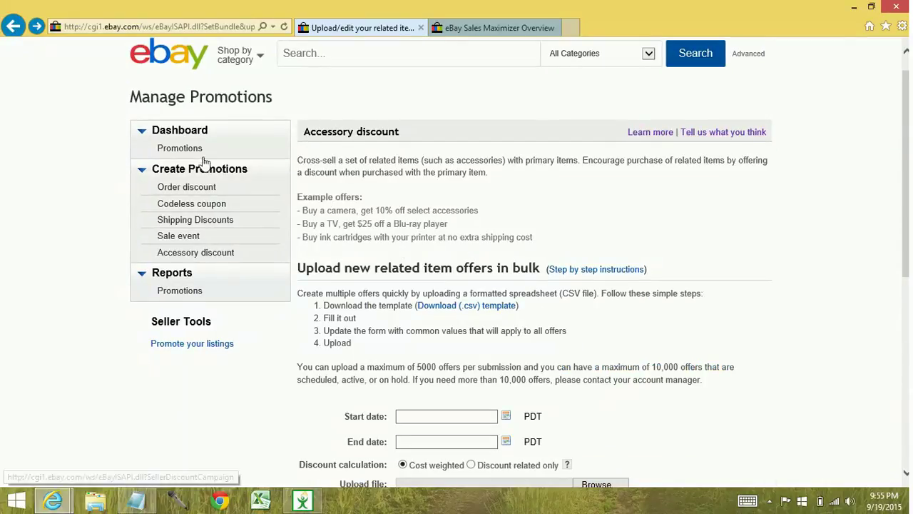
left_click(182, 149)
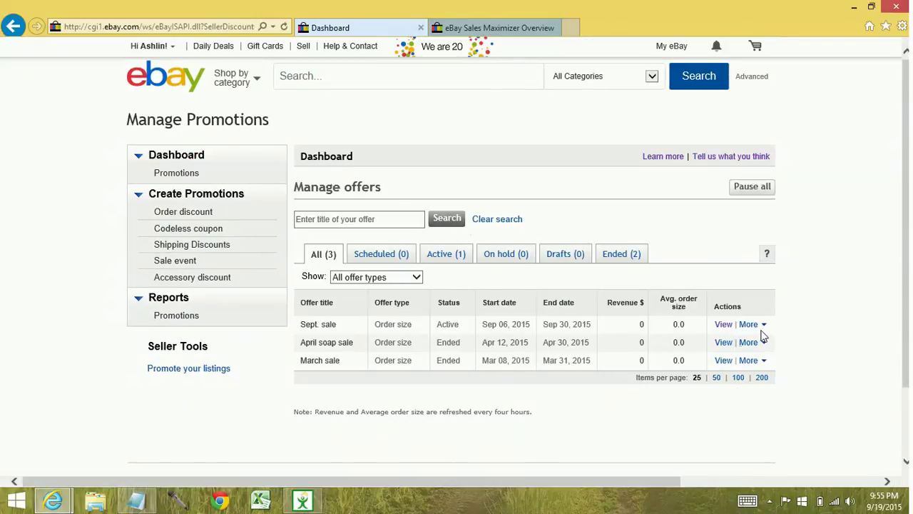
Preview the Sept. sale offer and open the women's U.S. Polo Assn. Claudia Wedge sneakers listing to examine its promotion banners
left_click(764, 325)
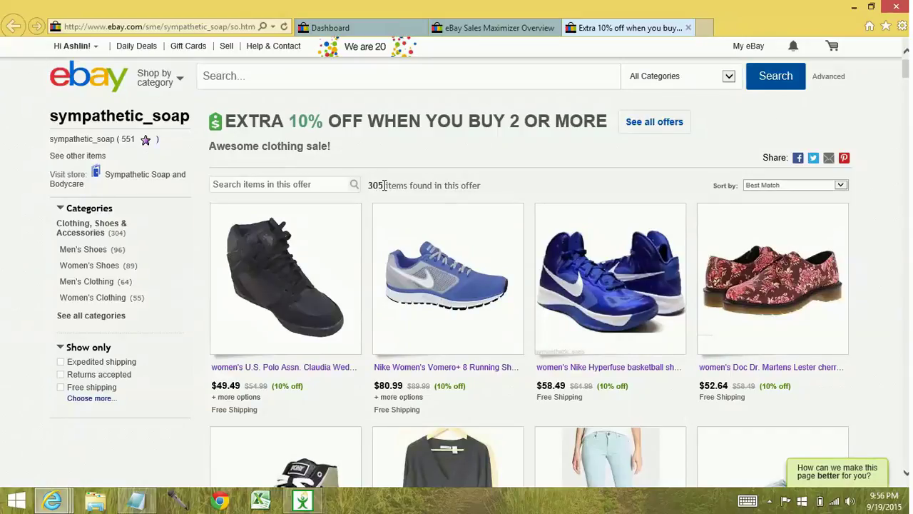
mouse_move(314, 364)
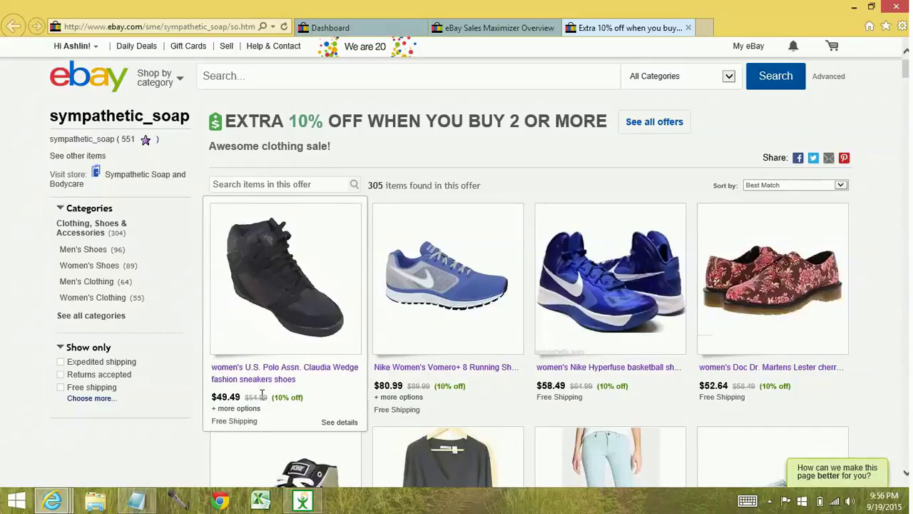
left_click(310, 298)
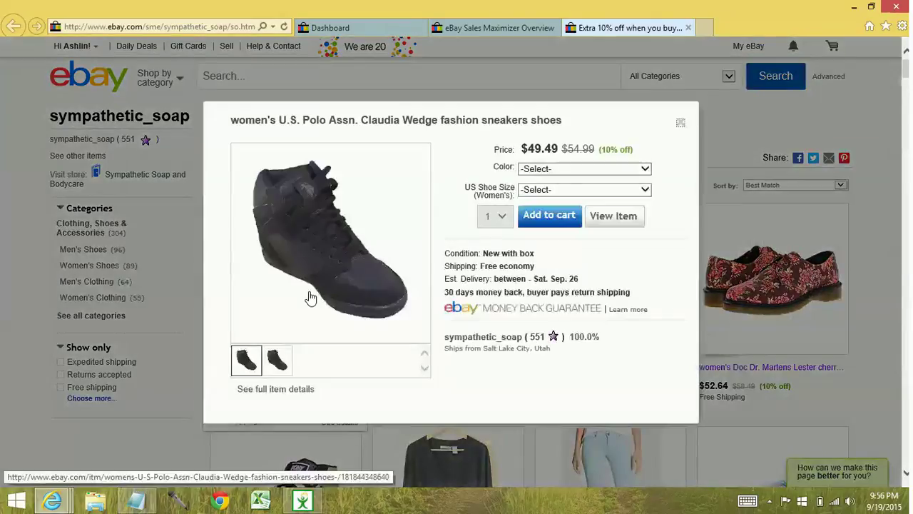
left_click(612, 218)
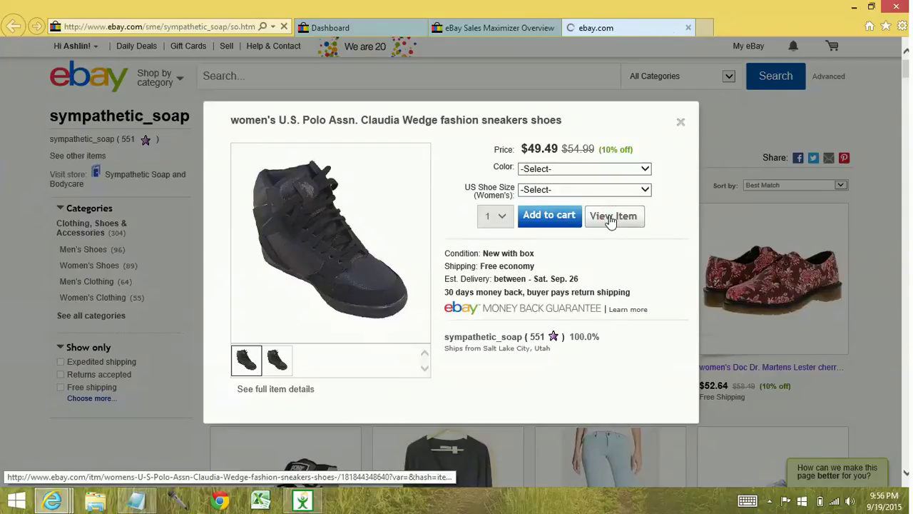
scroll(575, 232, "down", 3)
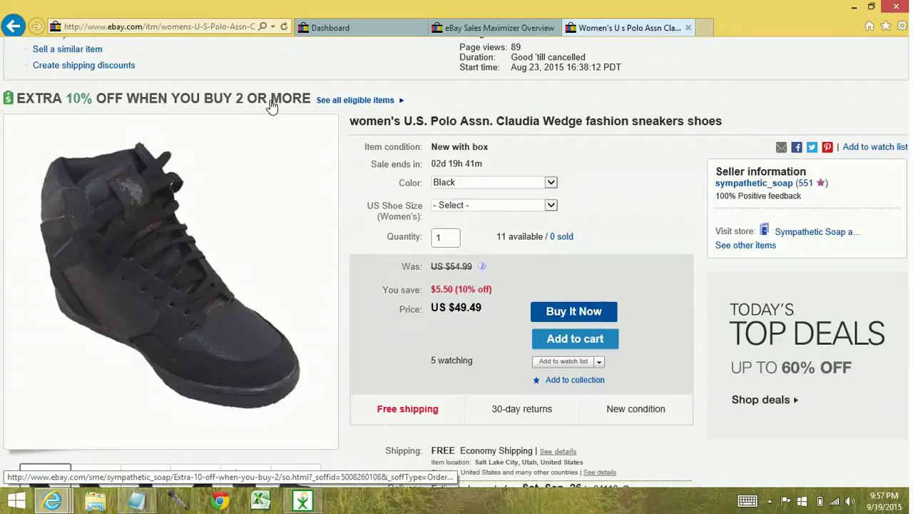
scroll(394, 149, "down", 6)
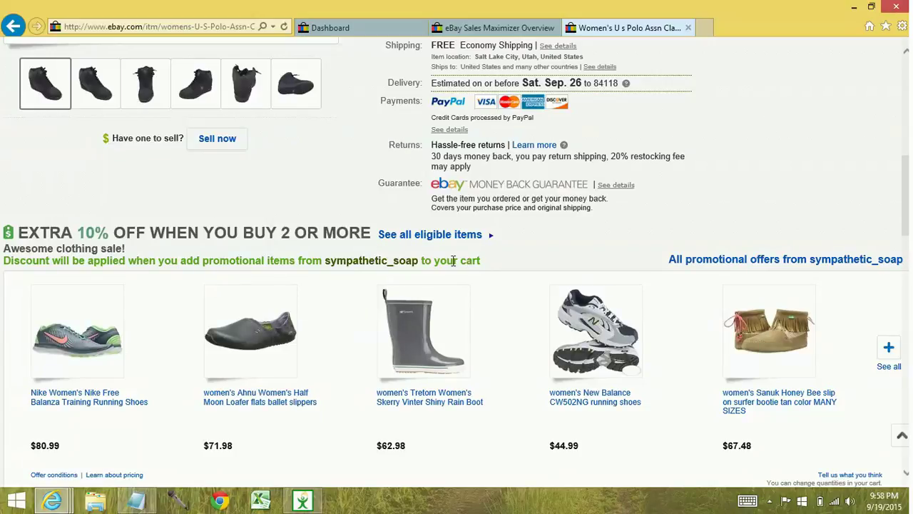
View all promotional offers from the seller and return to the sneakers listing
left_click(725, 265)
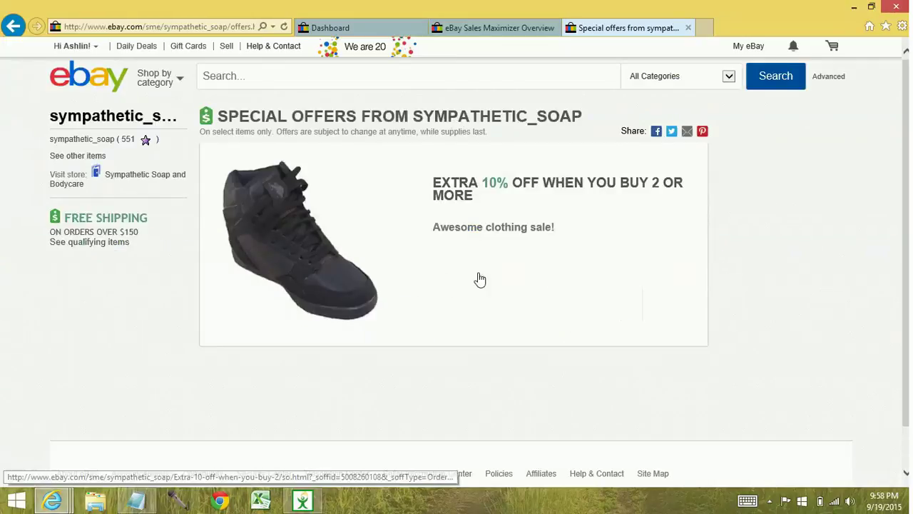
mouse_move(604, 287)
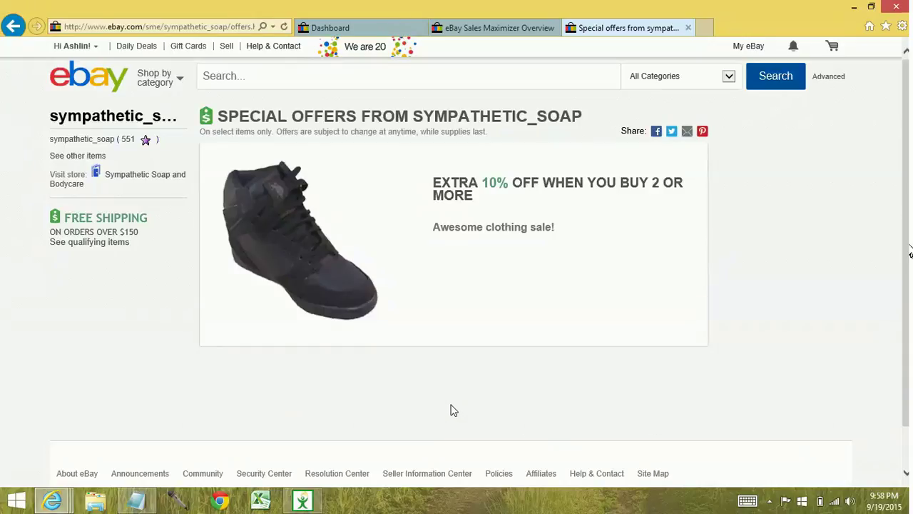
mouse_move(451, 336)
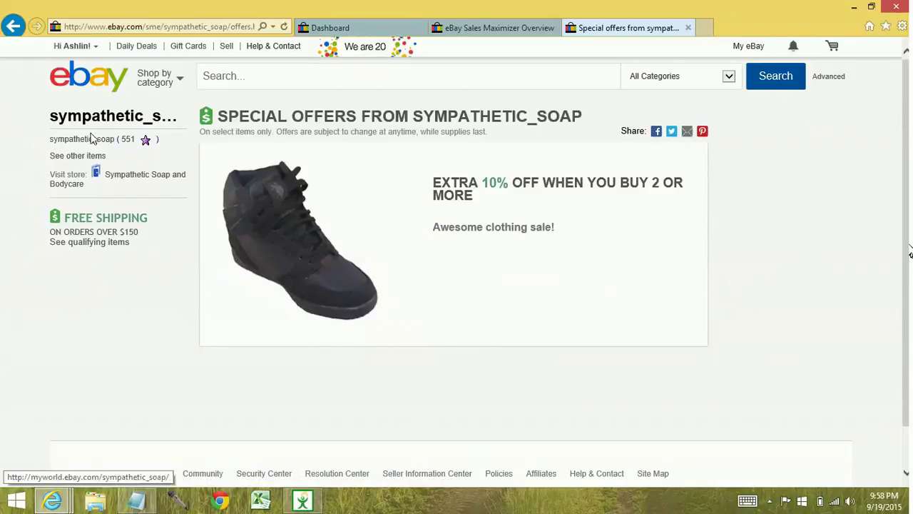
left_click(13, 26)
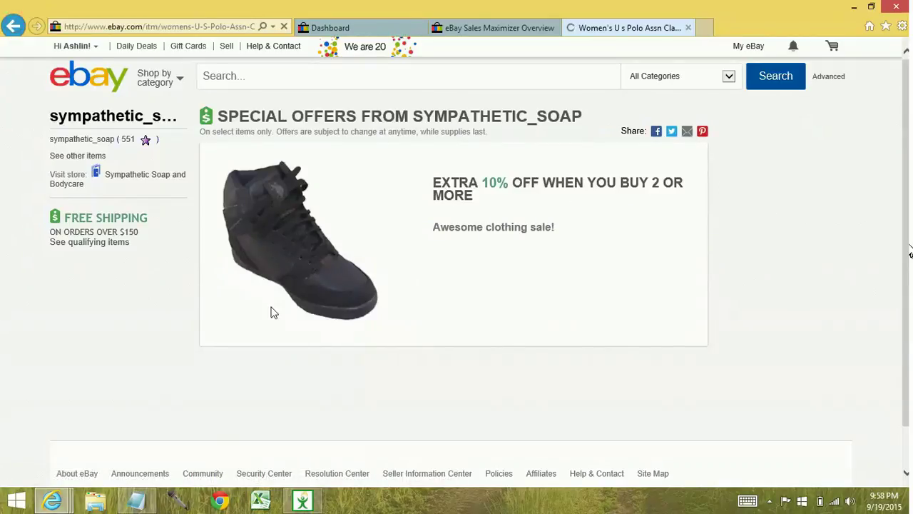
View all eligible items for the extra 10% off offer from the listing's promotion section and return to the listing
scroll(376, 270, "down", 2)
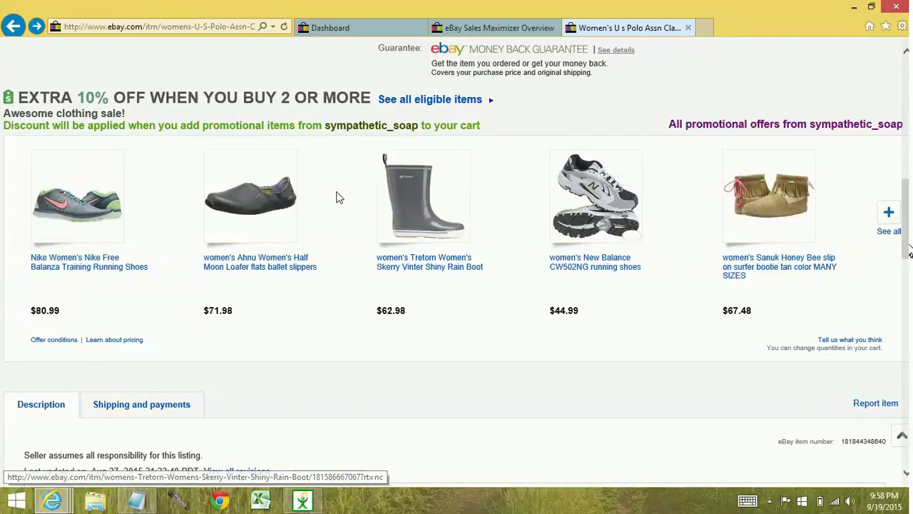
left_click(422, 104)
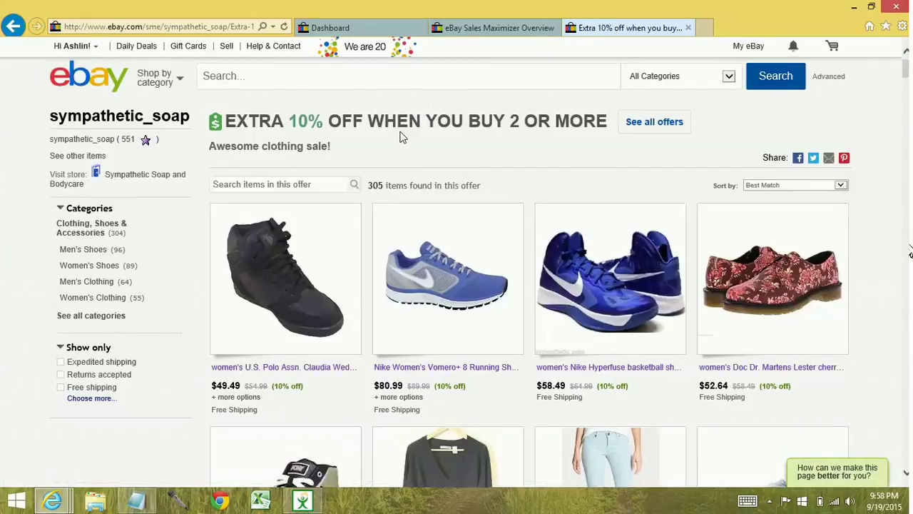
left_click(13, 26)
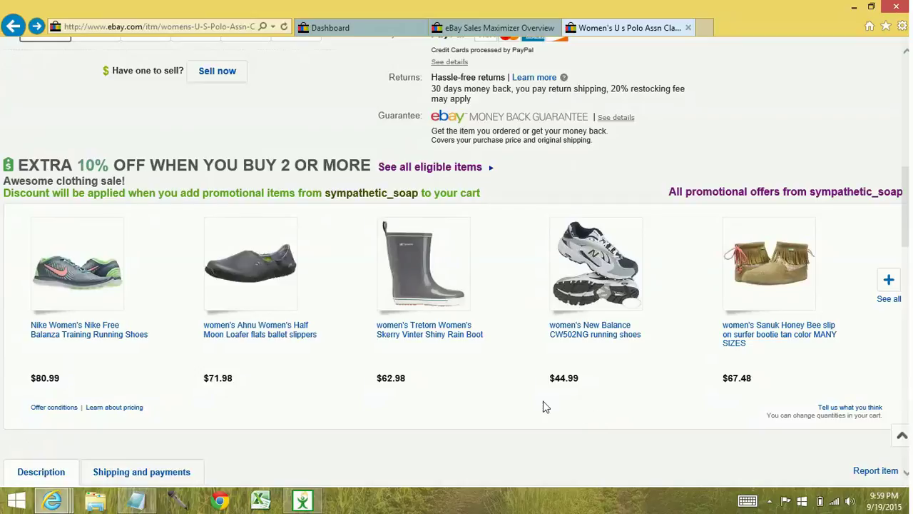
Review the sneakers listing's price, discount and purchase options
scroll(499, 392, "up", 5)
scroll(498, 388, "up", 3)
scroll(608, 356, "down", 1)
scroll(608, 356, "down", 1)
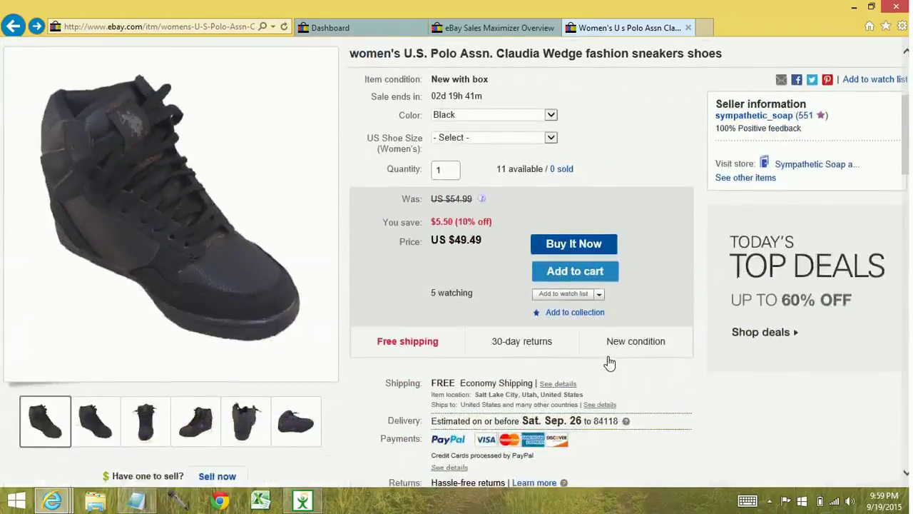